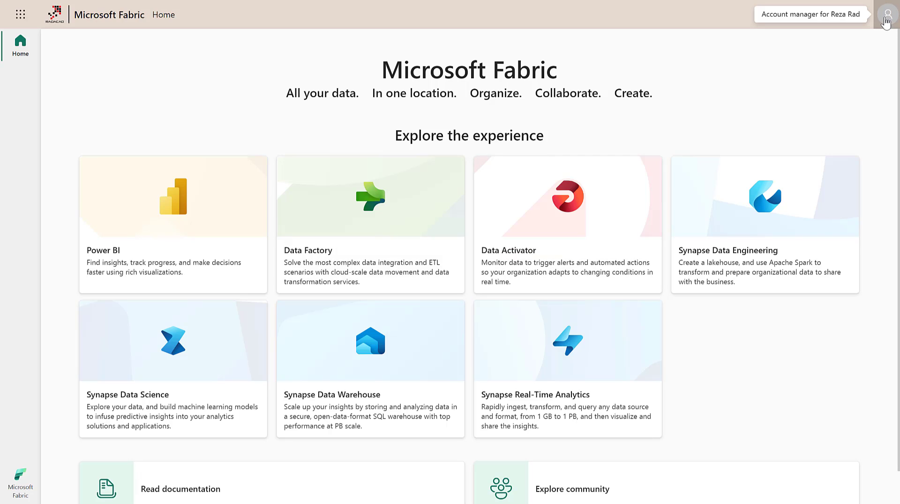
Step: Open the Admin portal from the Settings gear to reach Tenant settings
left_click(801, 17)
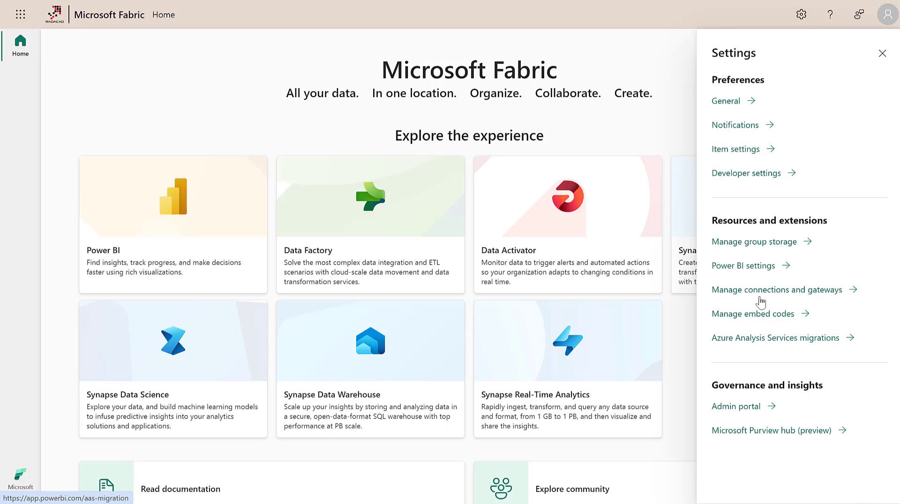
left_click(744, 414)
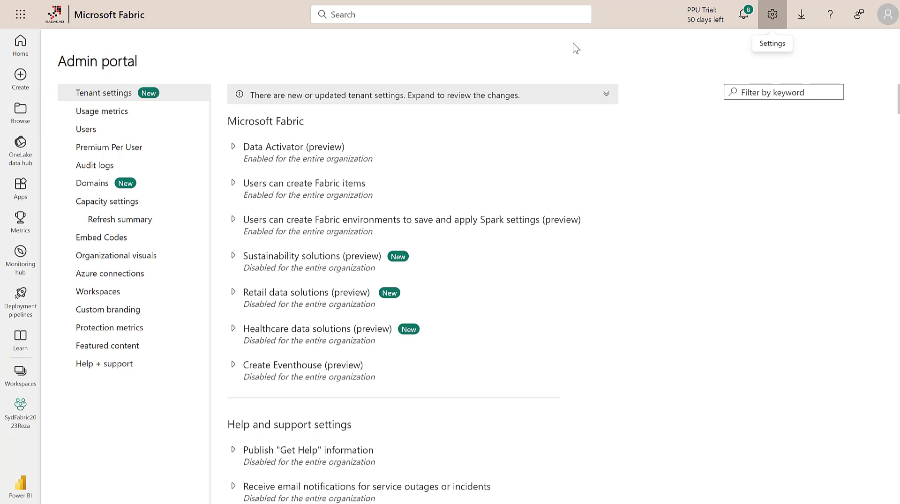
Step: Filter tenant settings by 'openai' and review the Copilot and Azure OpenAI Service setting
left_click(752, 92)
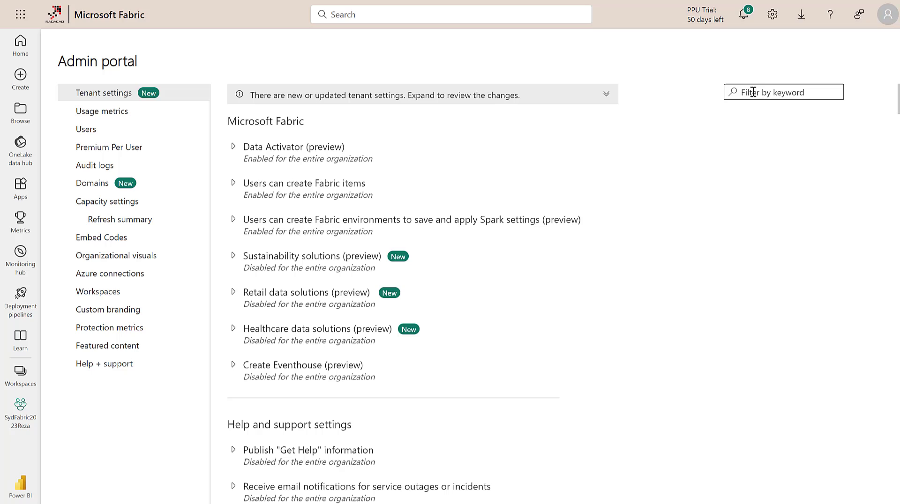
type("openai")
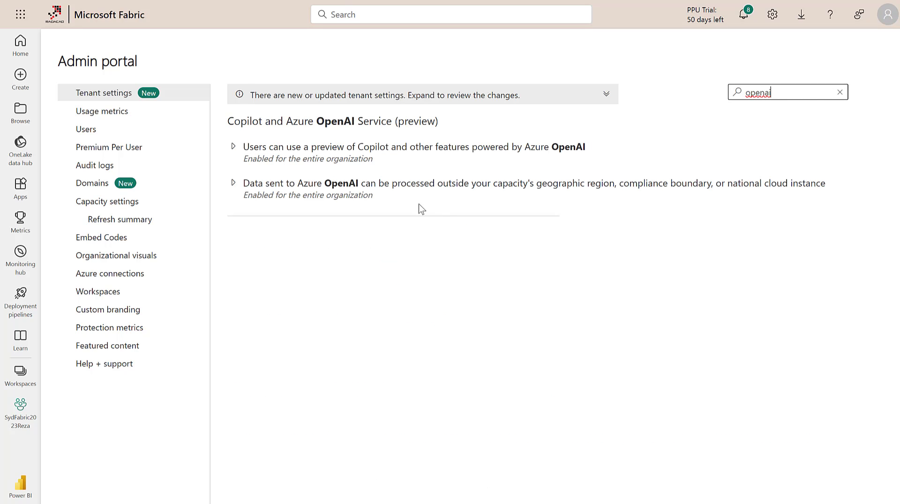
left_click(300, 152)
left_click(300, 152)
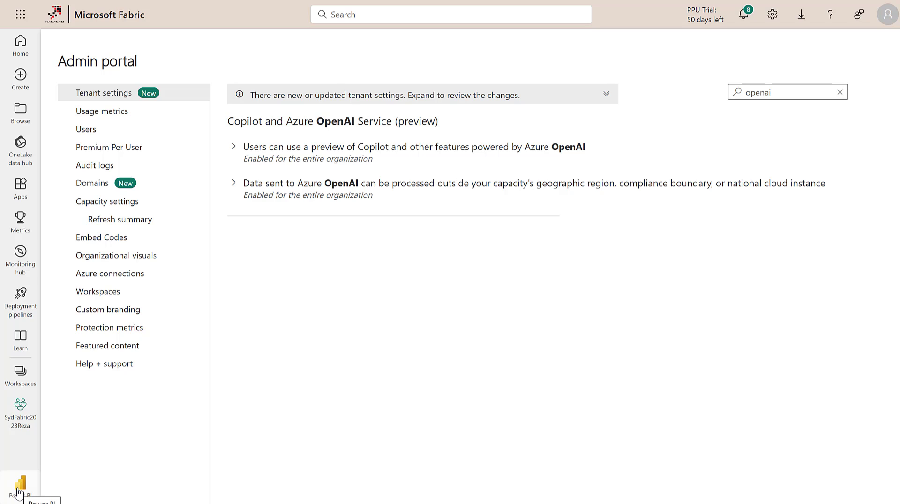
Step: Switch to the Data Factory experience and create a new Dataflow Gen2, Dataflow 15
left_click(18, 492)
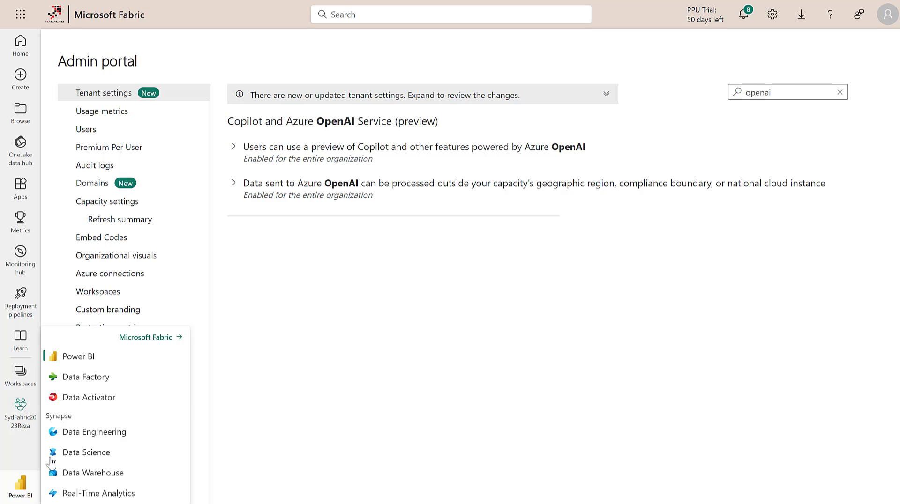
left_click(86, 379)
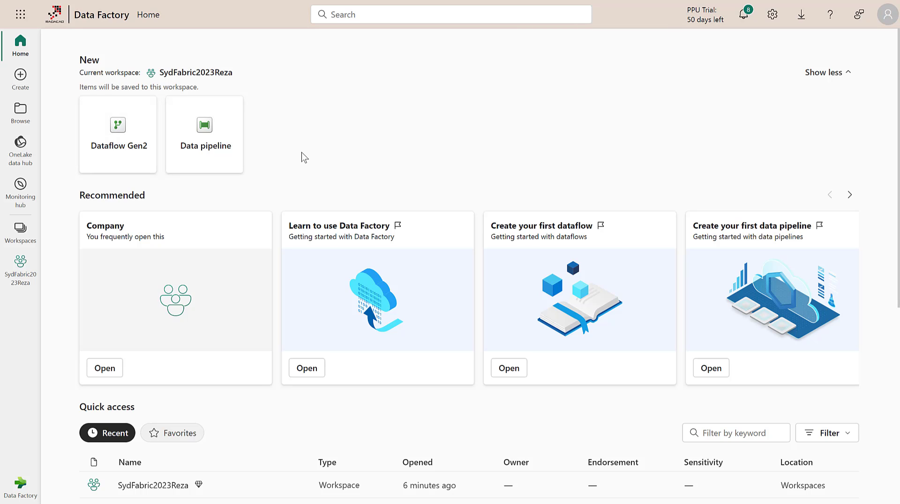
left_click(119, 131)
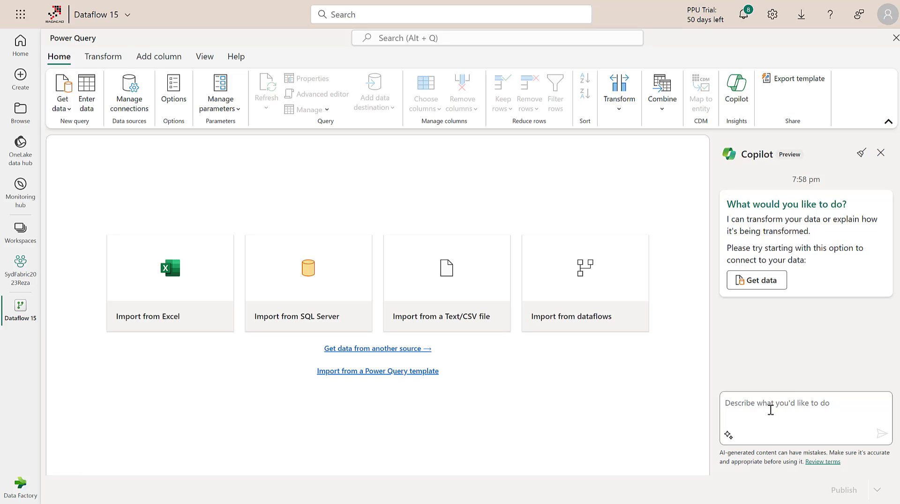
Step: Dismiss Copilot's prompt suggestions and choose OData as the dataflow's data source
left_click(728, 436)
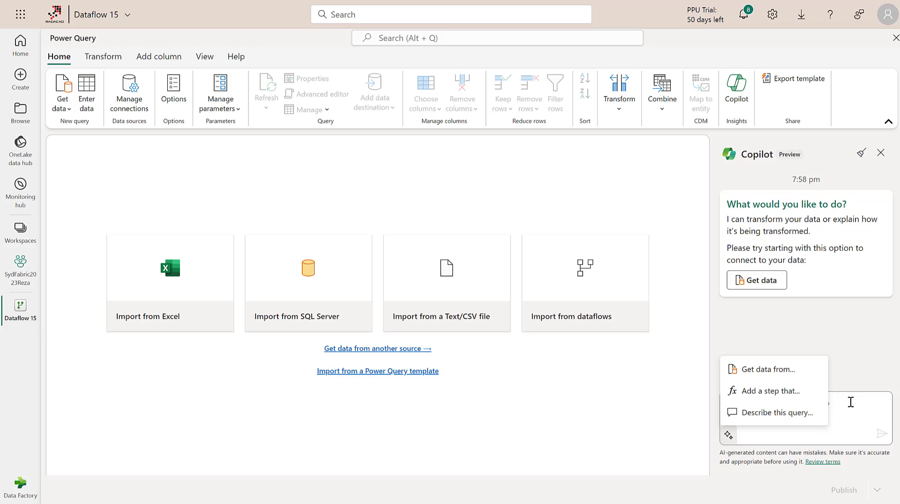
left_click(812, 297)
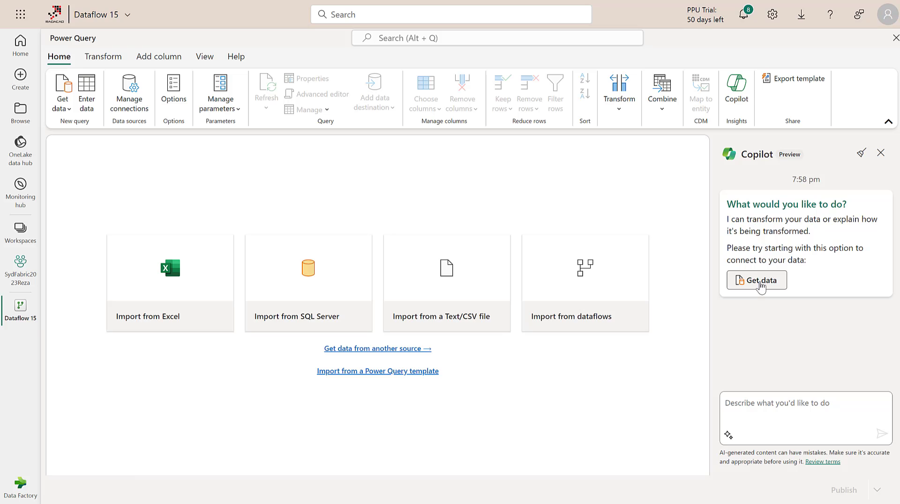
left_click(760, 291)
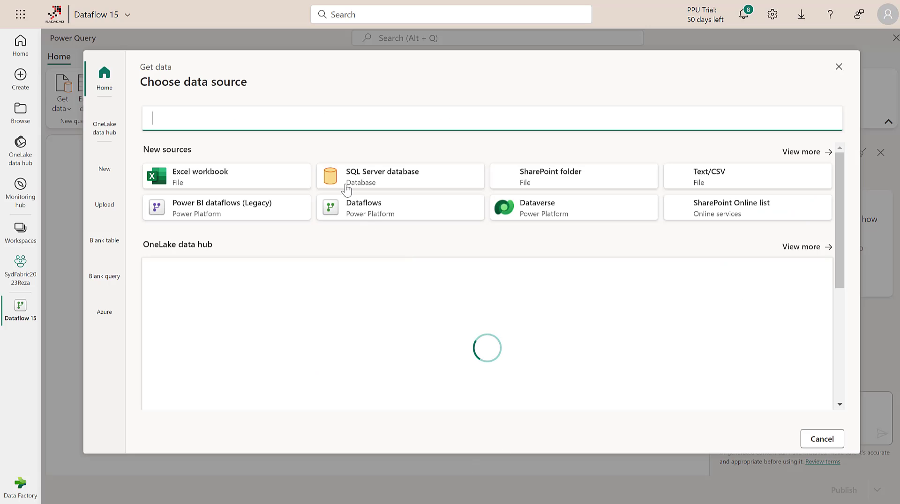
type("odata")
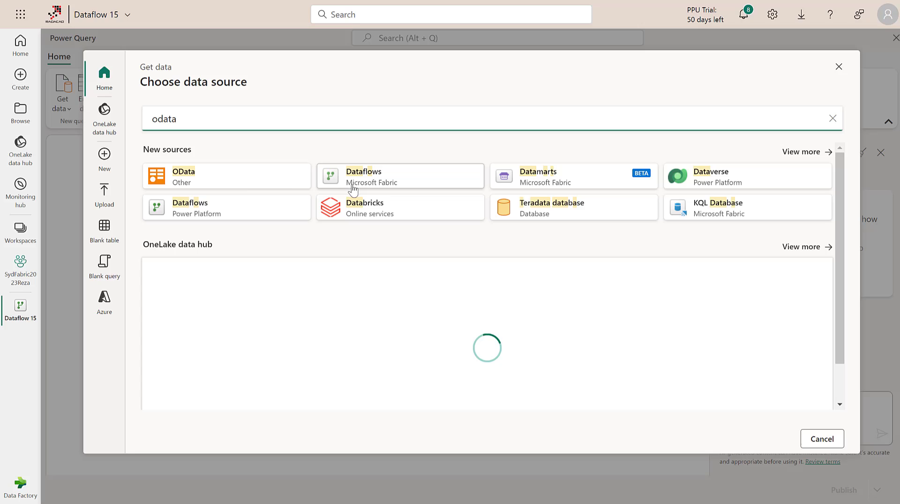
left_click(180, 182)
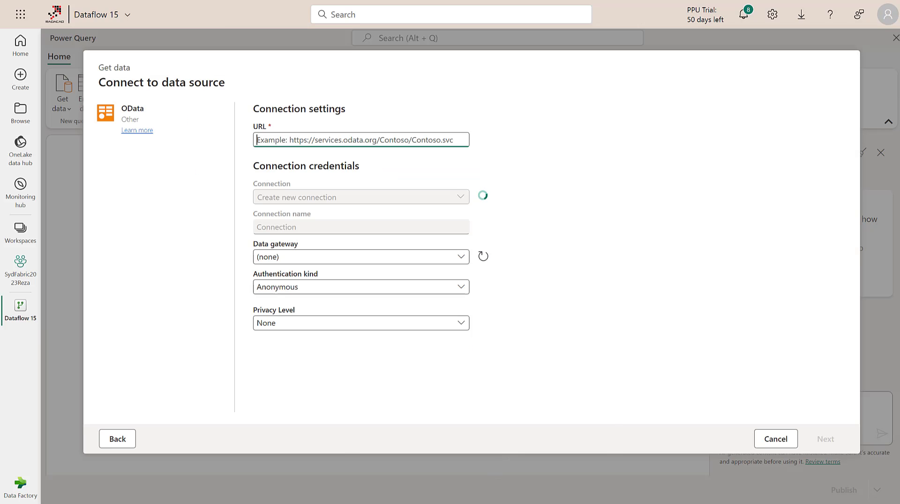
Step: Copy the Northwind OData service URL from the Notepad notes
mouse_move(477, 503)
left_click(520, 462)
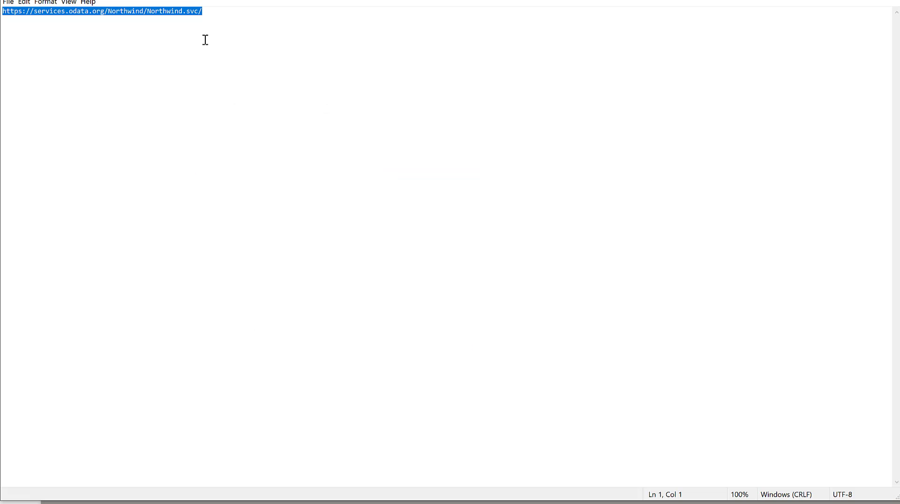
right_click(175, 12)
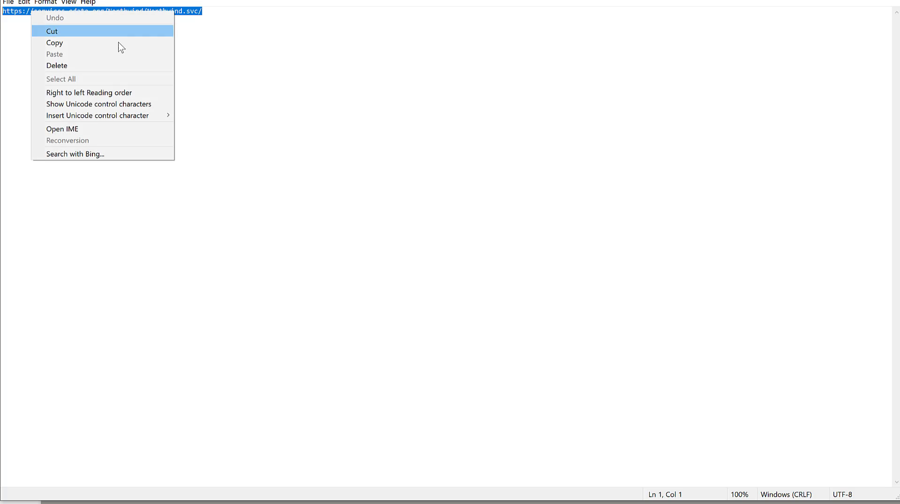
left_click(113, 42)
Step: Connect to the pasted Northwind URL and pick Orders plus related Customers, Employees and Order_Details
key("alt+Tab")
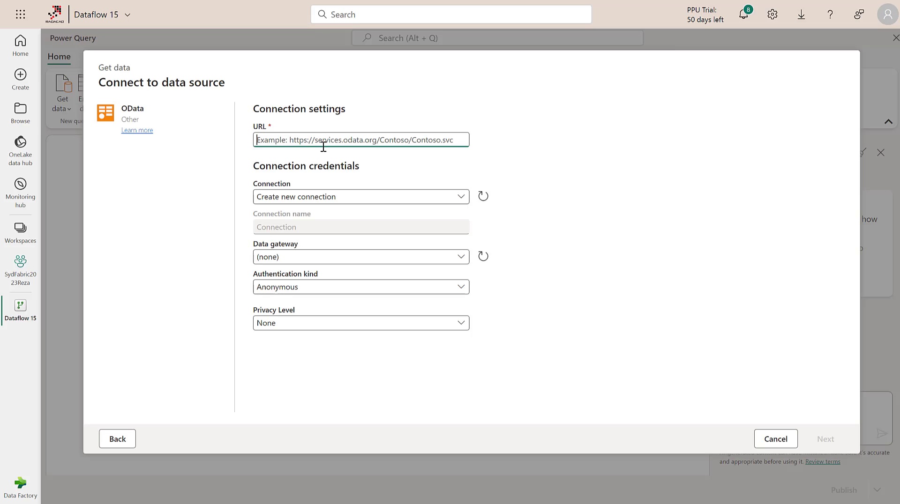
key("ctrl+v")
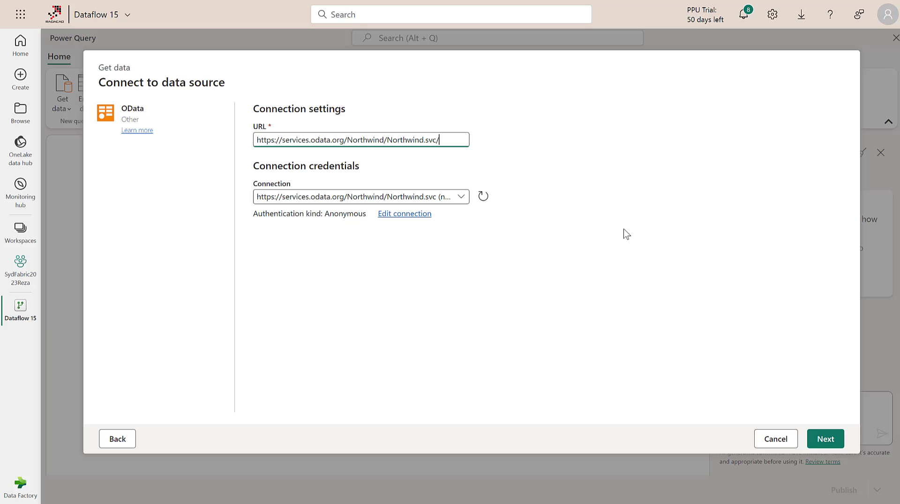
left_click(822, 440)
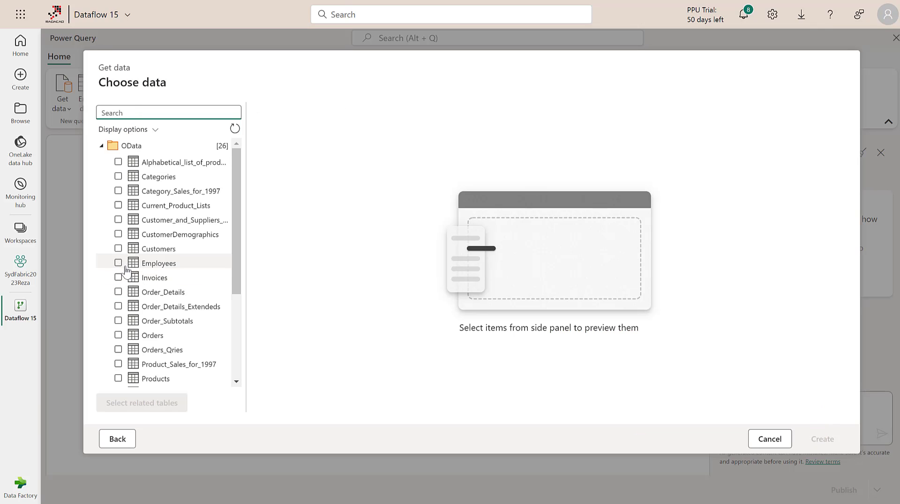
left_click(118, 336)
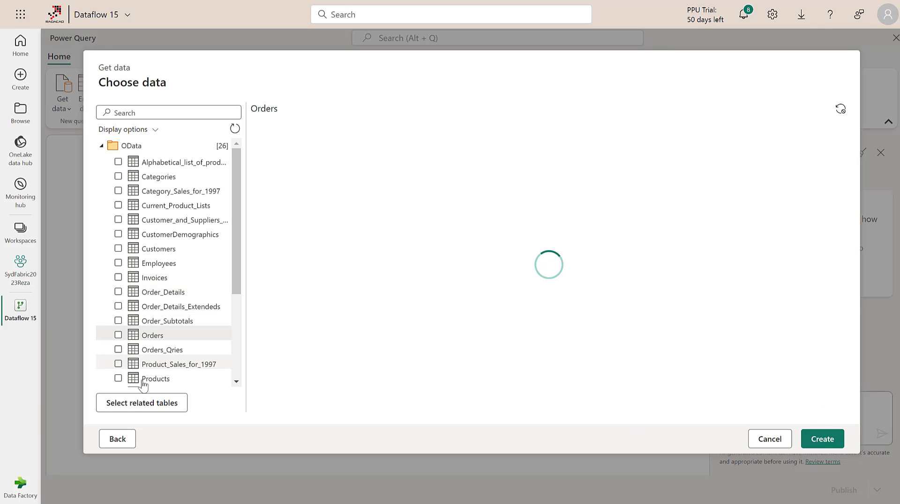
left_click(145, 403)
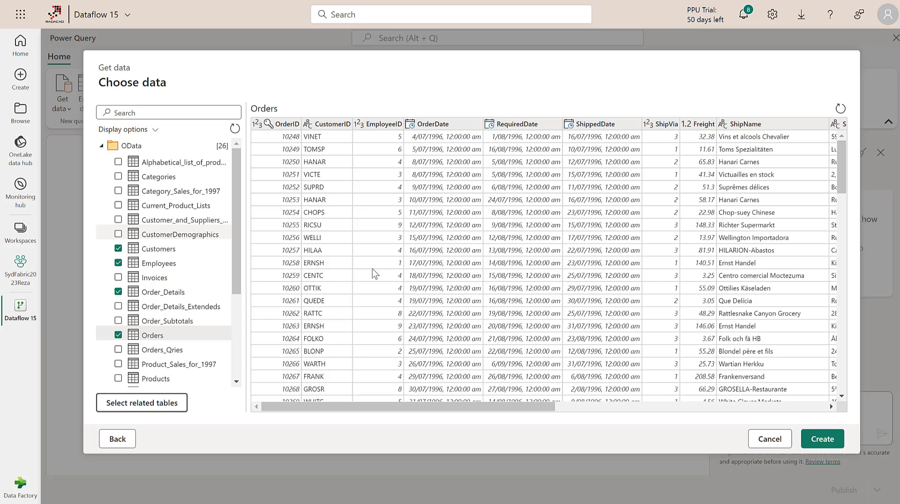
Step: Create queries for Customers, Employees, Order_Details, Orders and Shippers from the chosen tables
left_click(819, 441)
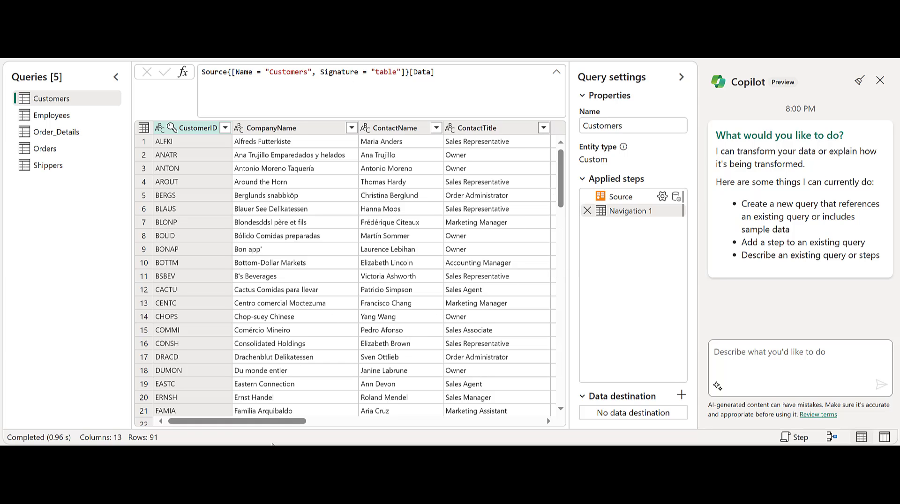
Step: Ask Copilot to keep only customerid, contact name and country in Customers
mouse_move(284, 422)
left_mouse_down()
mouse_move(421, 421)
mouse_move(281, 422)
left_mouse_up()
left_click(755, 356)
type("keep only custo")
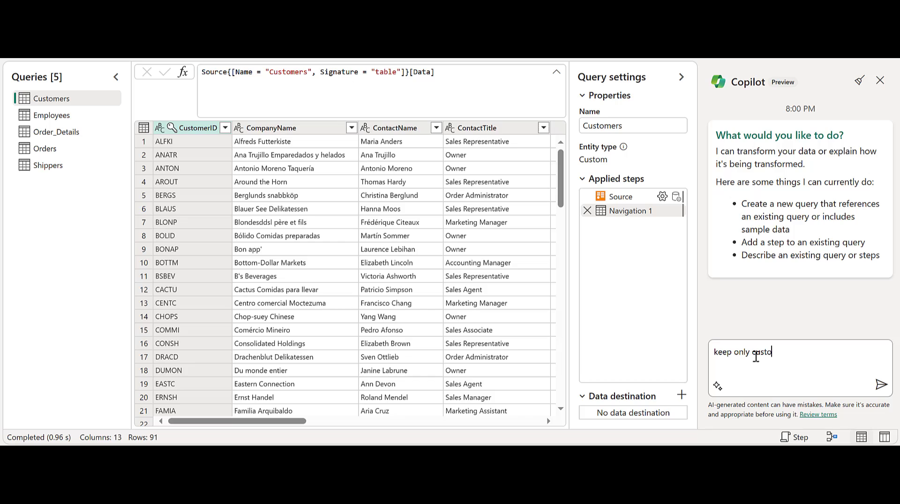
type("merid")
key("BackSpace")
key("BackSpace")
key("BackSpace")
type(", contact name and")
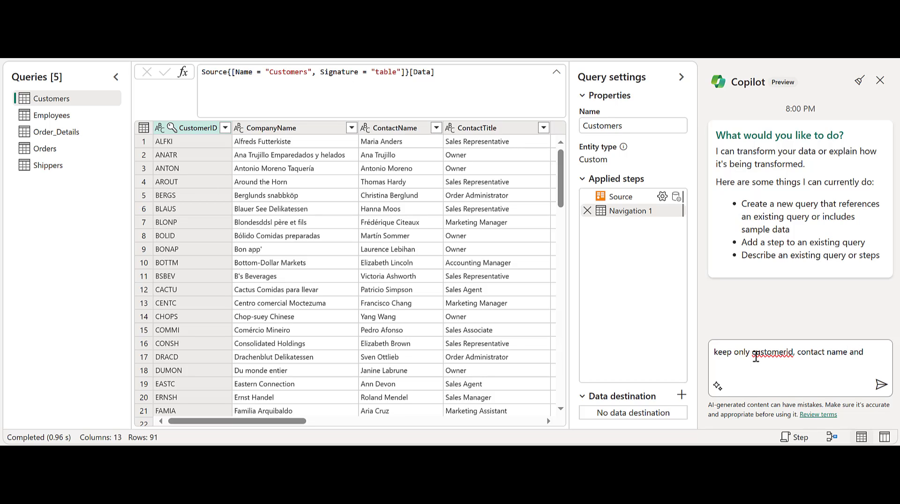
type(" country")
key("Return")
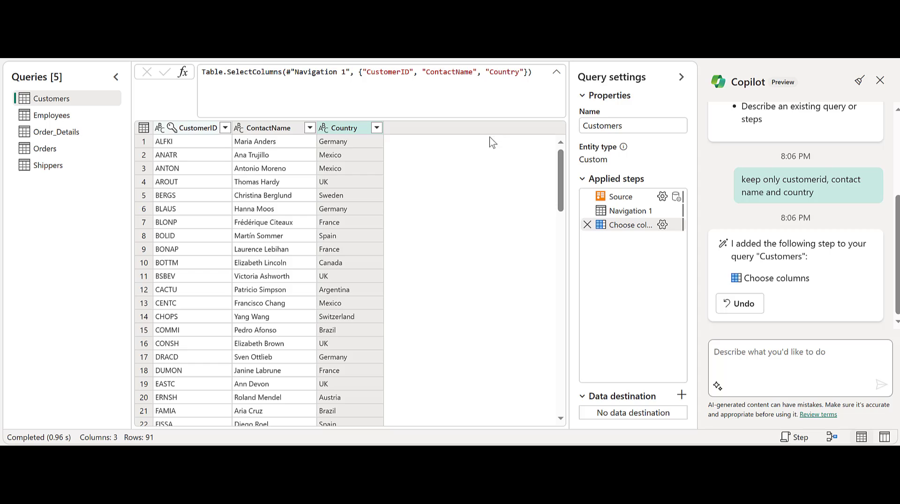
Step: Review the sent prompt's column names against the new Choose columns step
double_click(793, 180)
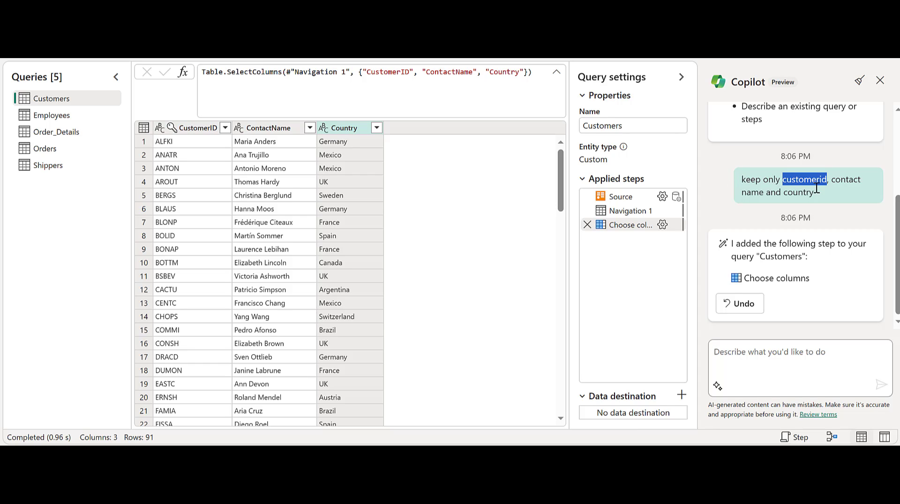
left_click_drag(831, 179, 764, 193)
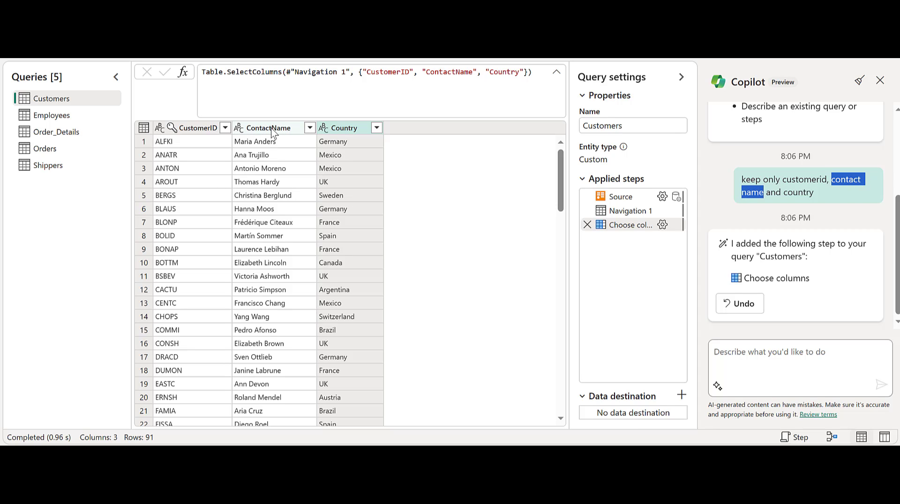
left_click(816, 193)
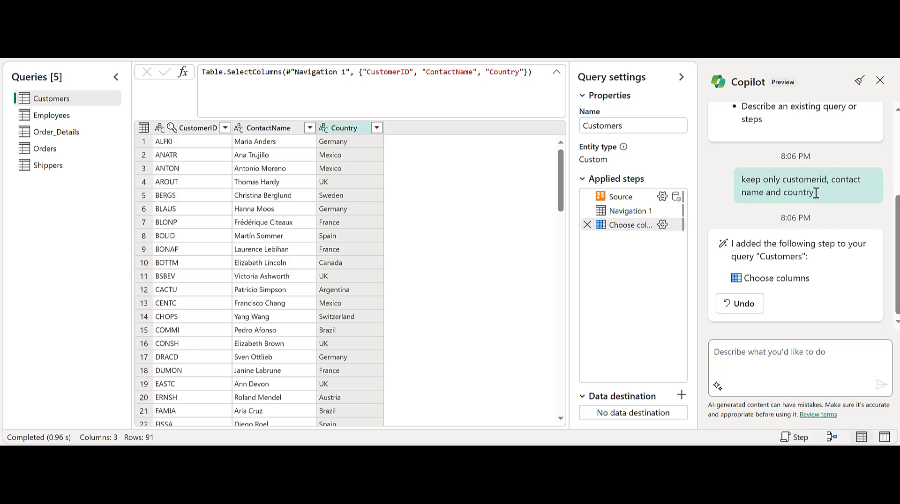
triple_click(815, 194)
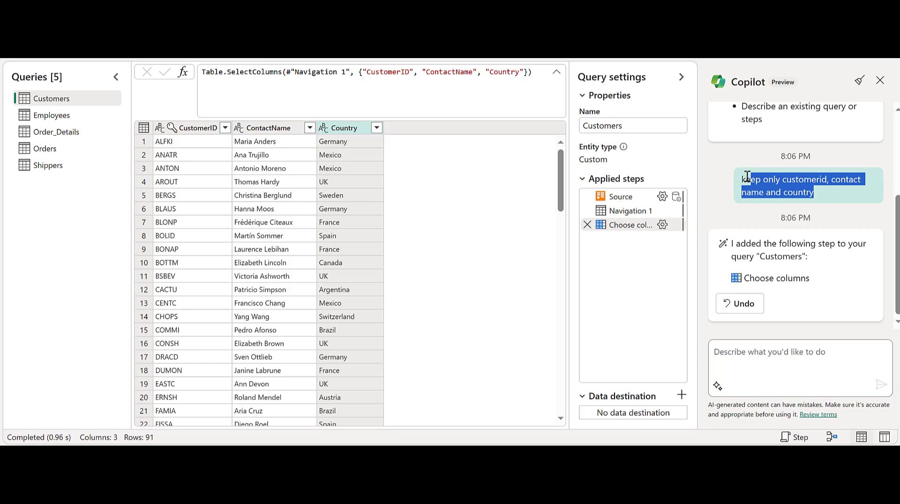
left_click(820, 197)
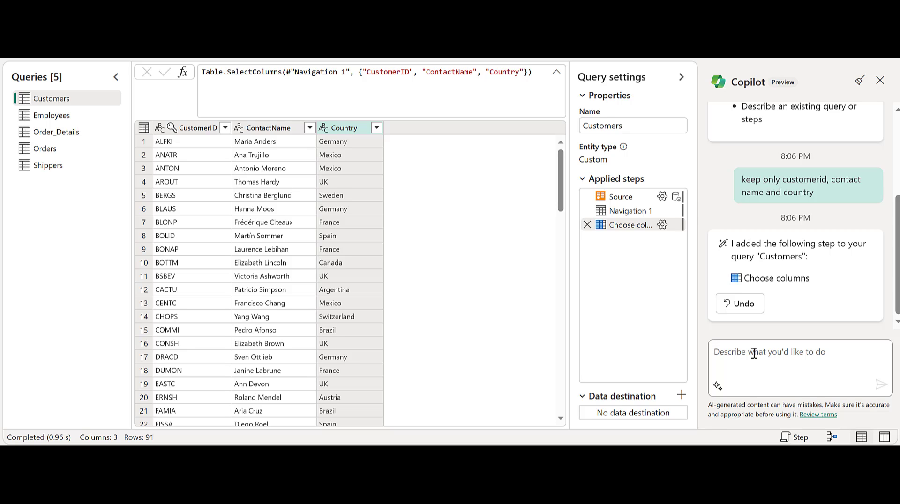
Step: Ask Copilot to show customer counts per country, grouping Customers into 21 rows
type("show count of customers in each county")
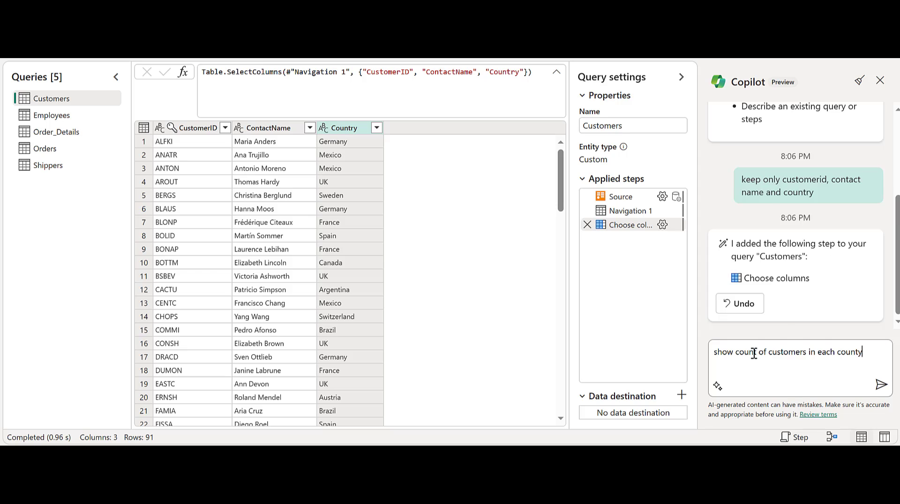
key("Return")
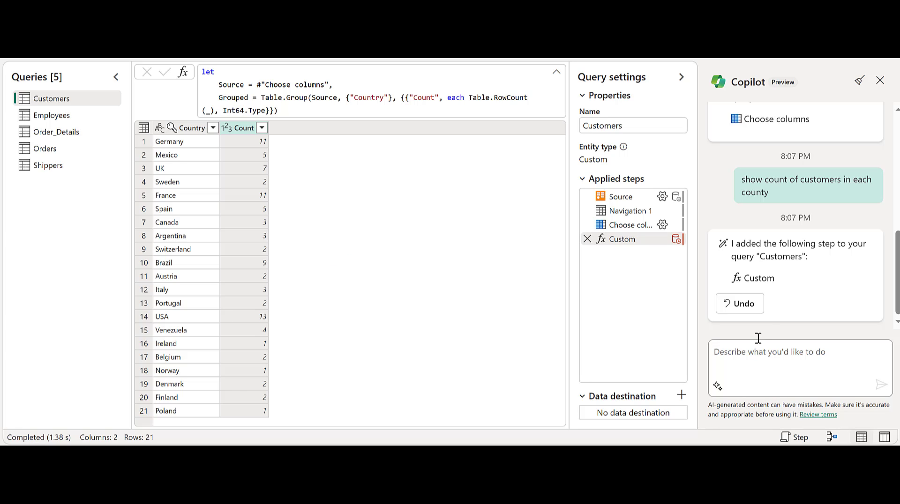
double_click(366, 98)
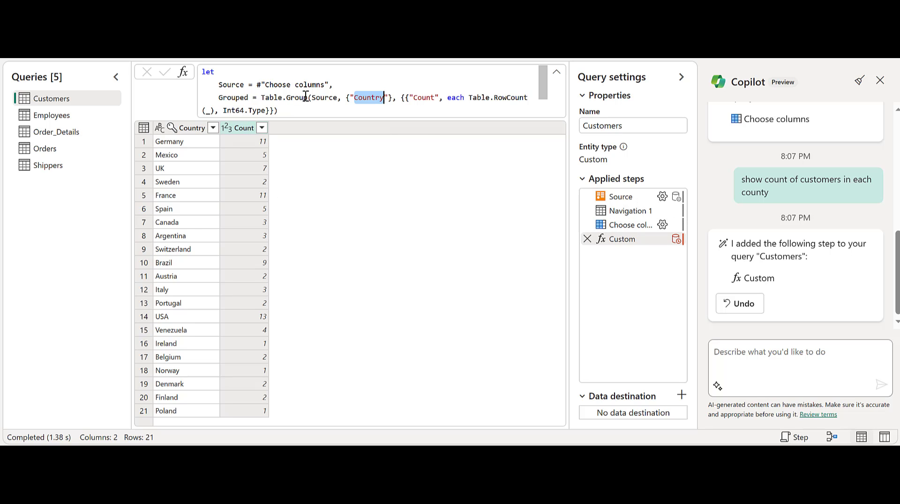
Step: Examine the generated Table.Group code on Country, then switch to the Employees query
left_click_drag(309, 98, 260, 98)
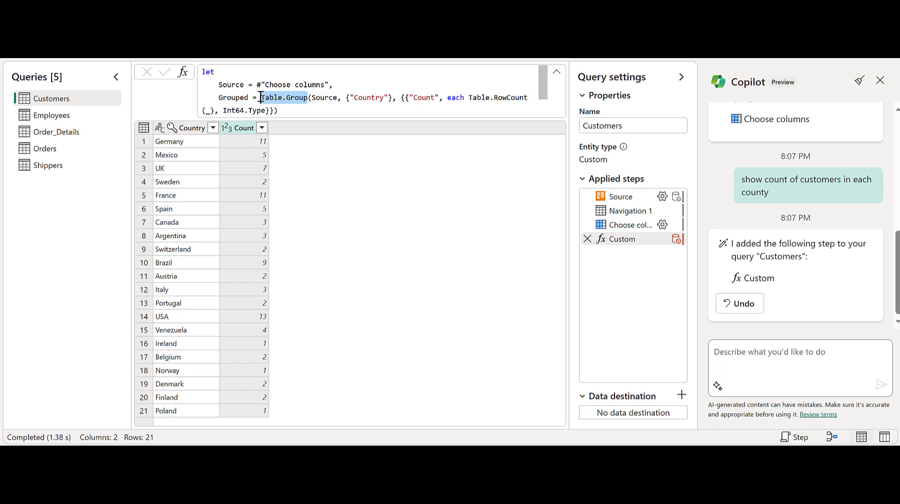
left_click(781, 193)
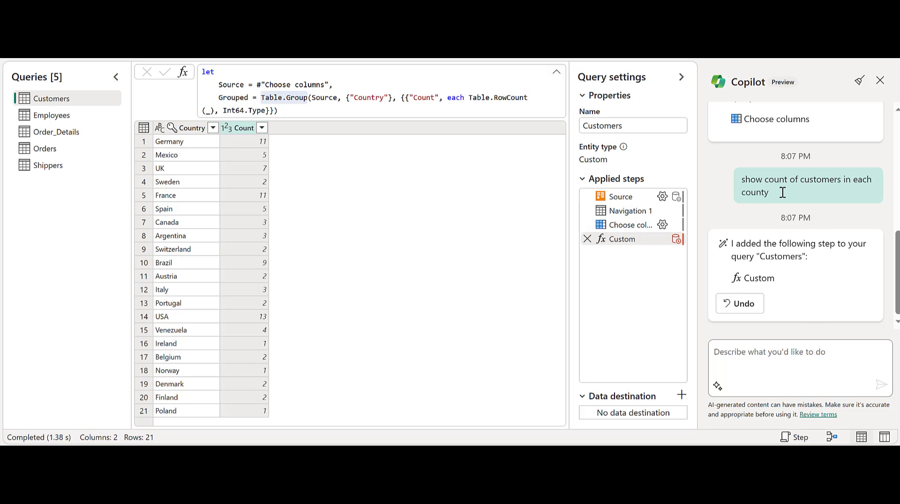
left_click(307, 102)
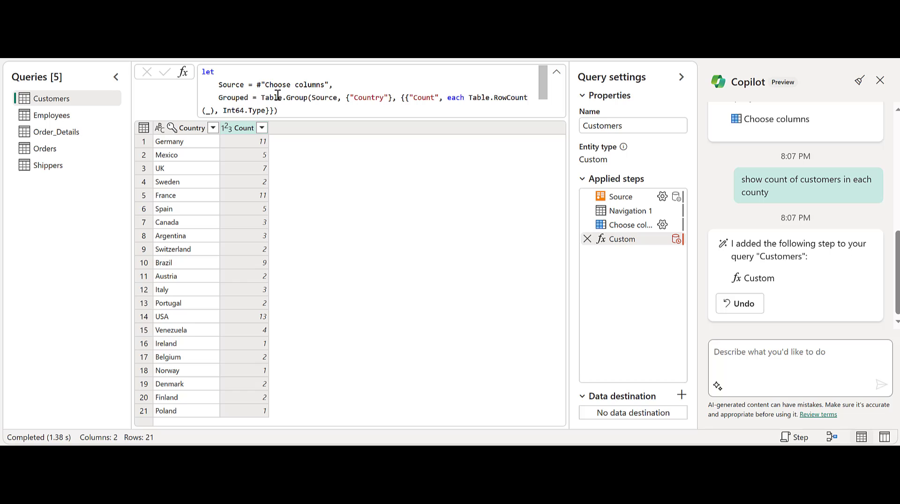
left_click_drag(261, 97, 305, 98)
left_click(305, 98)
double_click(374, 97)
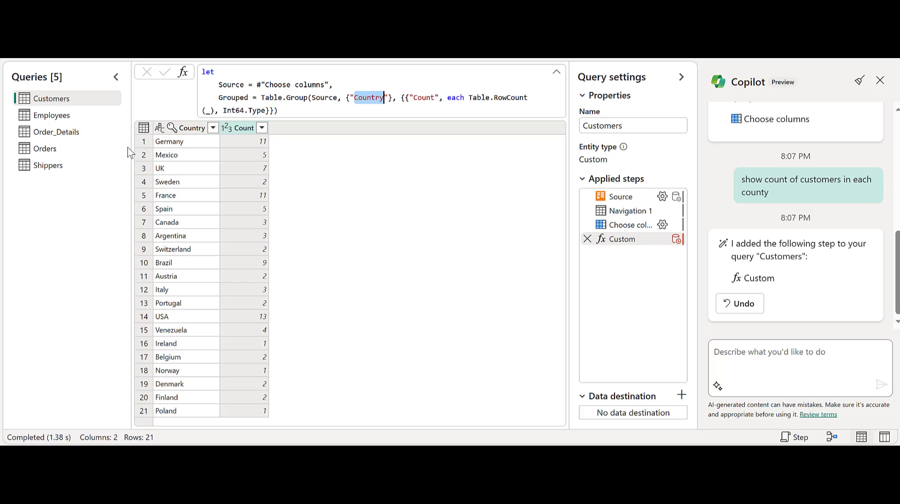
left_click(47, 121)
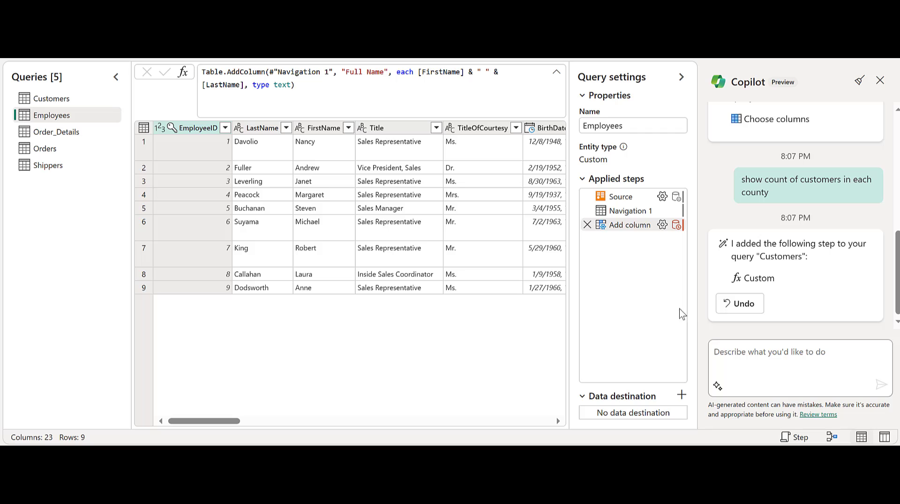
Step: Have Copilot lowercase all Employees column names (employeeid, lastname, firstname) and review the code
left_click(738, 355)
type("lowercase all column names")
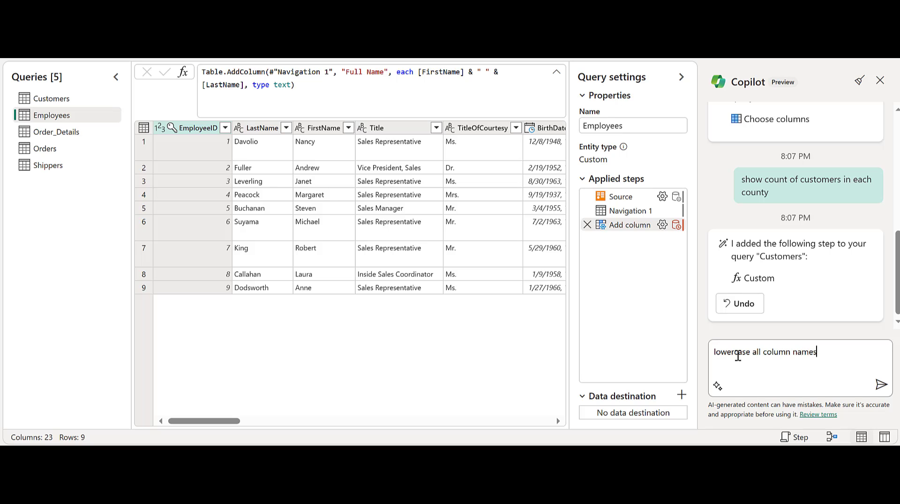
key("Return")
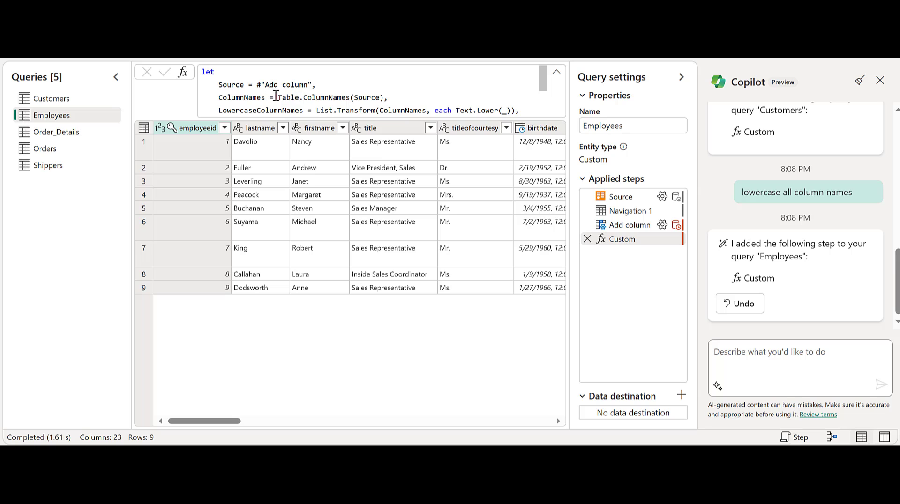
left_click_drag(280, 94, 396, 94)
left_click(403, 94)
left_click(52, 156)
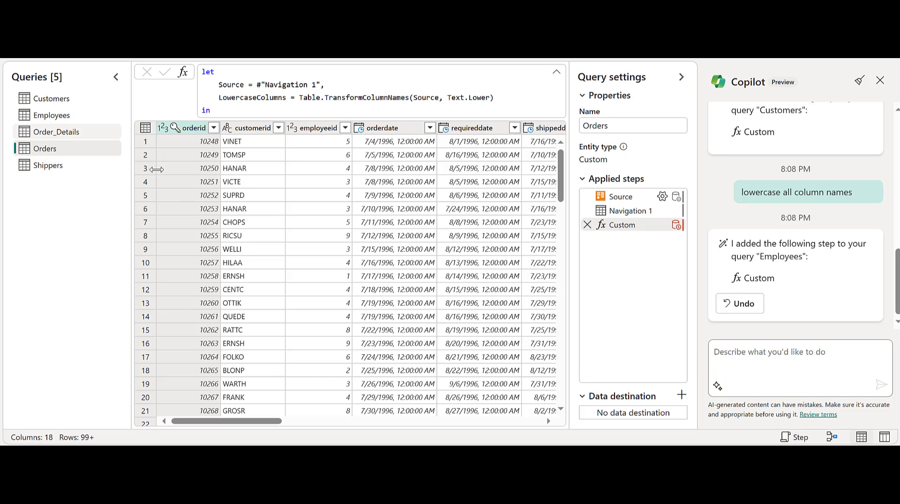
left_click(69, 119)
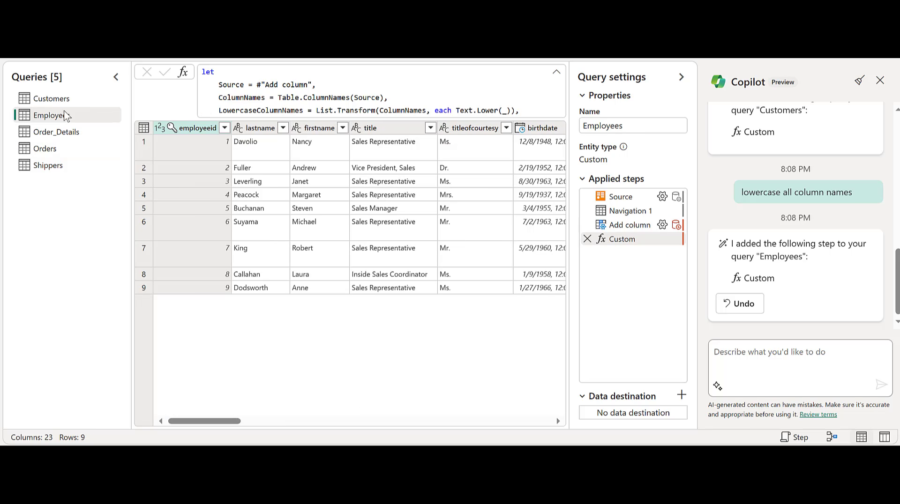
Step: Ask Copilot to explain the Customers query and read its step-by-step answer
left_click(55, 103)
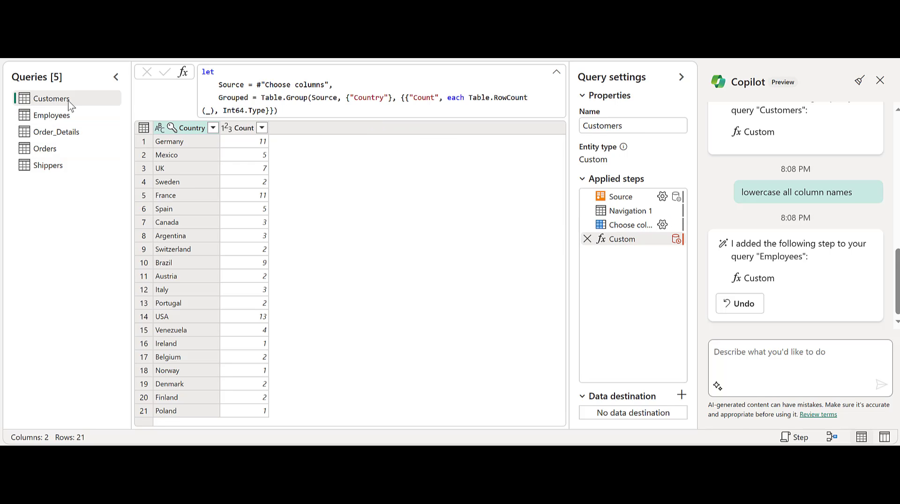
left_click(749, 362)
type("explain")
key("Return")
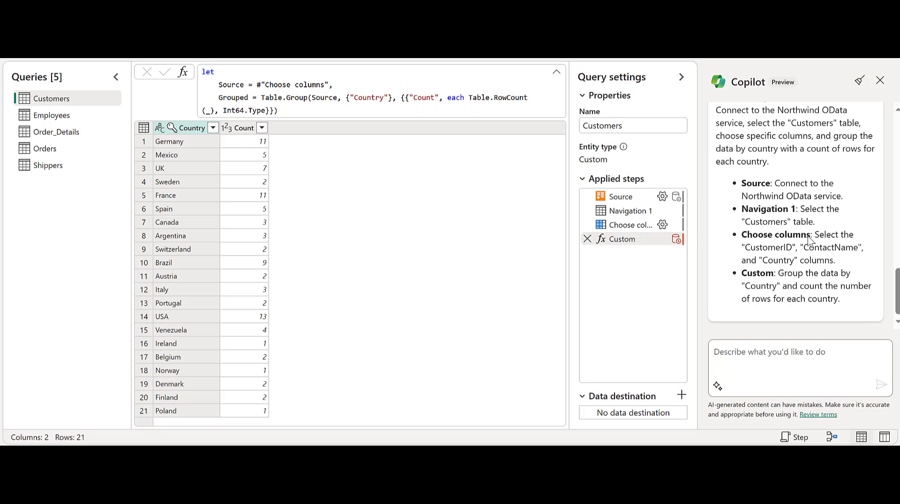
scroll(791, 239, "up", 1)
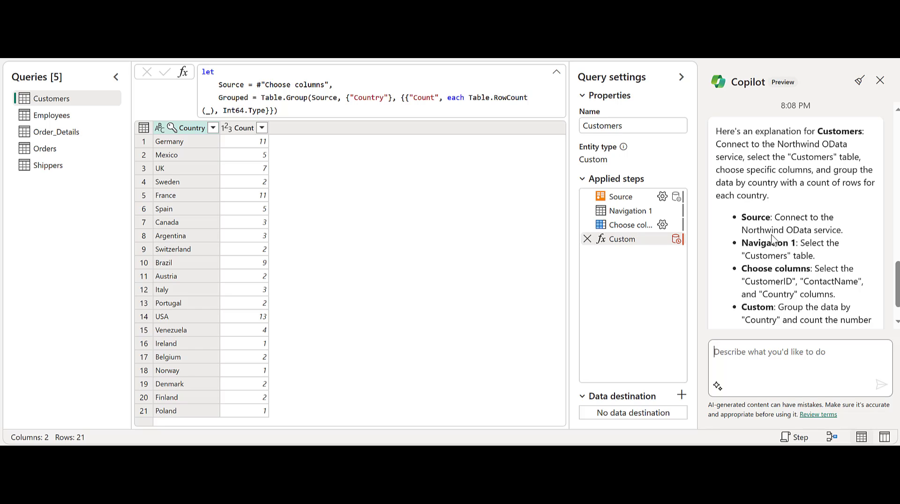
scroll(826, 251, "down", 1)
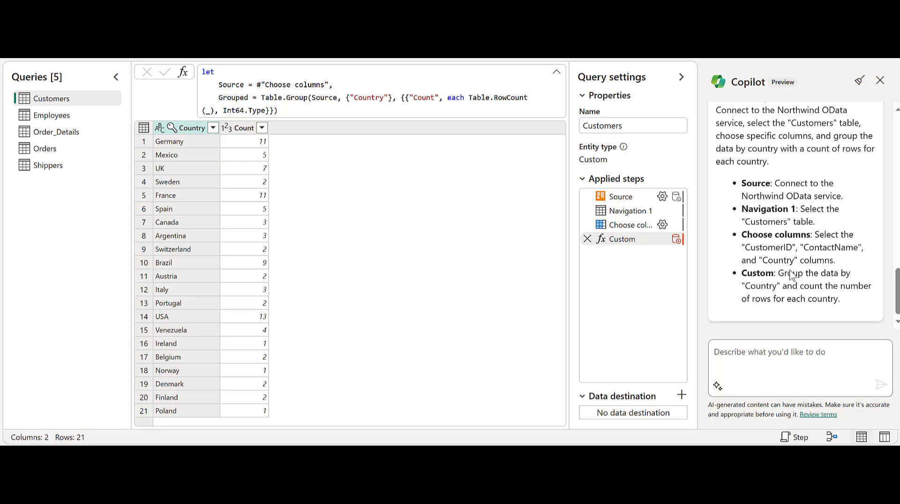
Step: From the Orders query, ask Copilot to create a function returning all order details for an order id
left_click(45, 150)
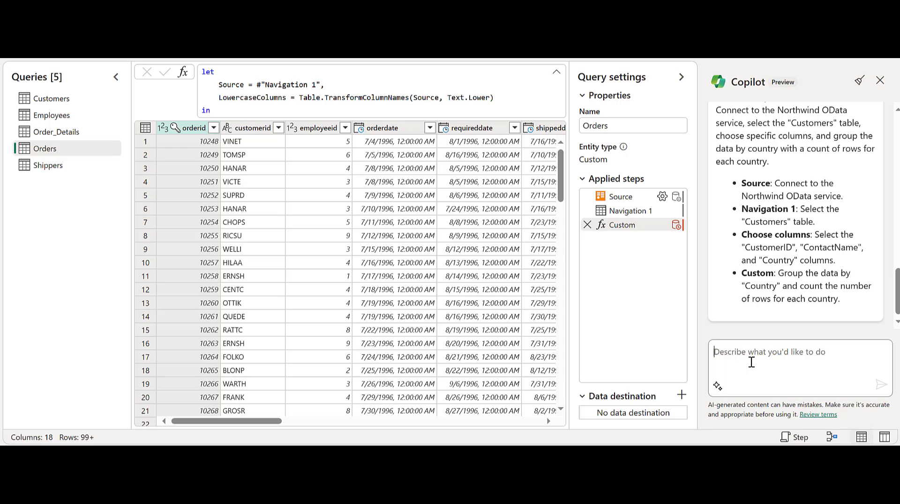
type("create a function that gives me all order details for each order id")
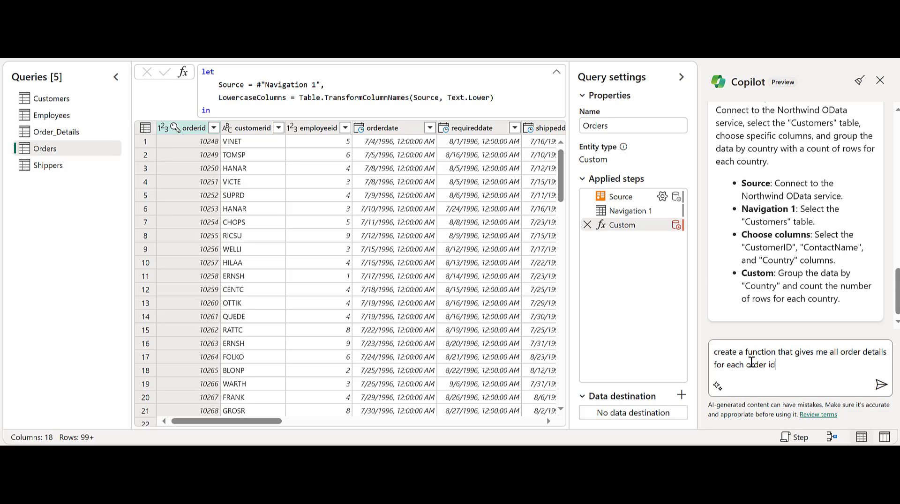
key("Return")
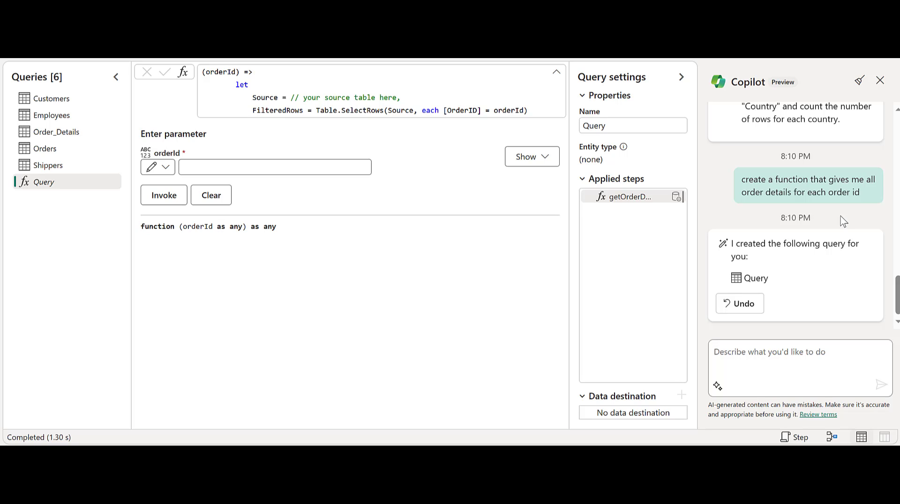
Step: Review the generated orderId filter function's formula and dismiss the Outlook email notification
scroll(430, 100, "down", 1)
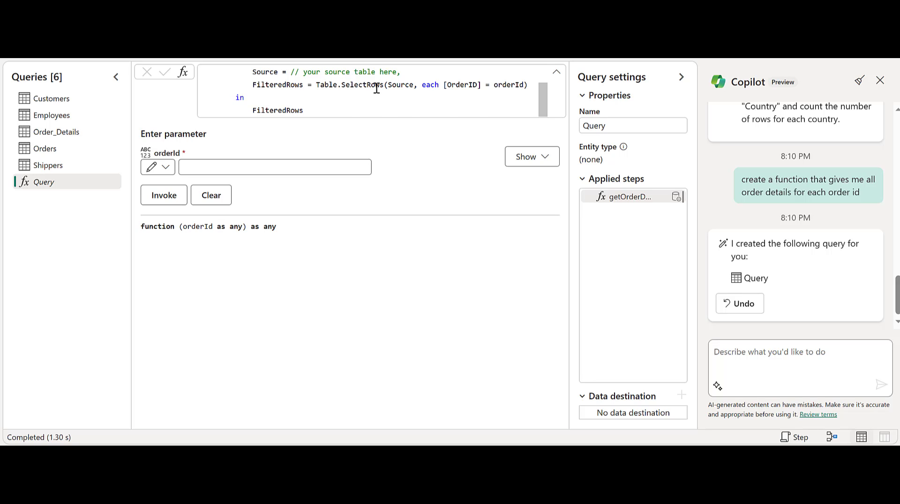
scroll(373, 86, "up", 1)
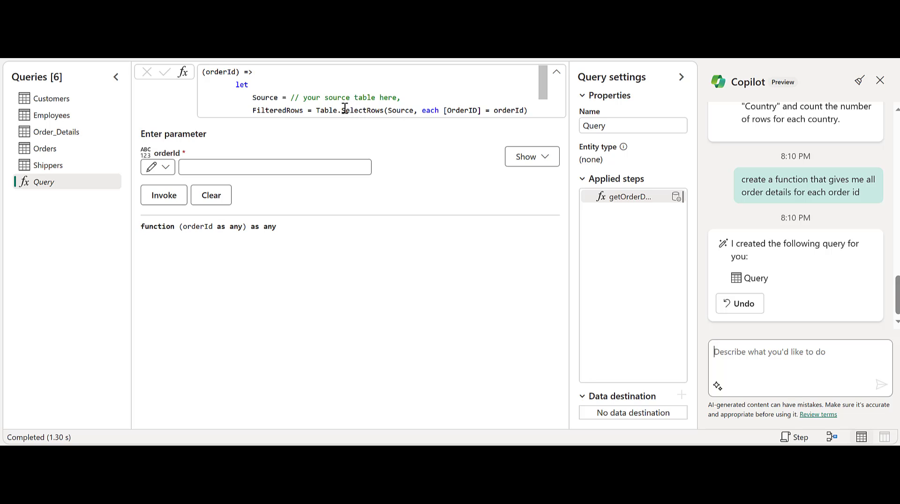
scroll(337, 108, "down", 1)
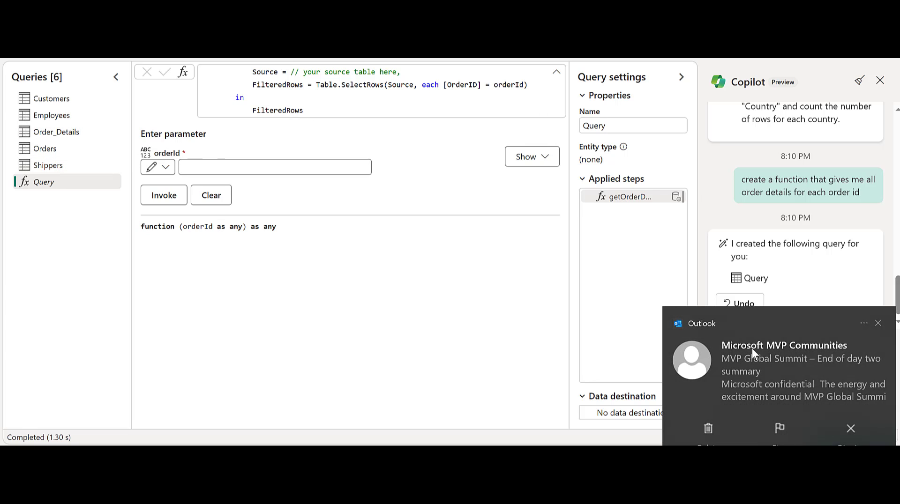
left_click(879, 326)
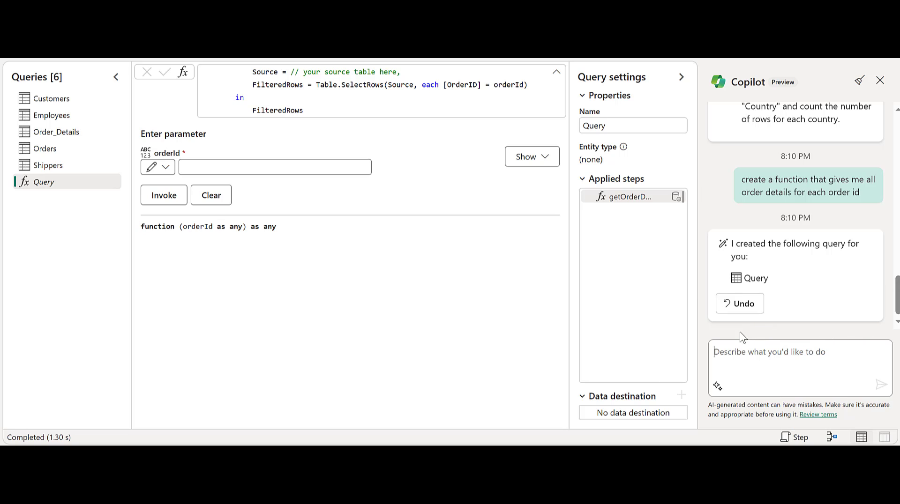